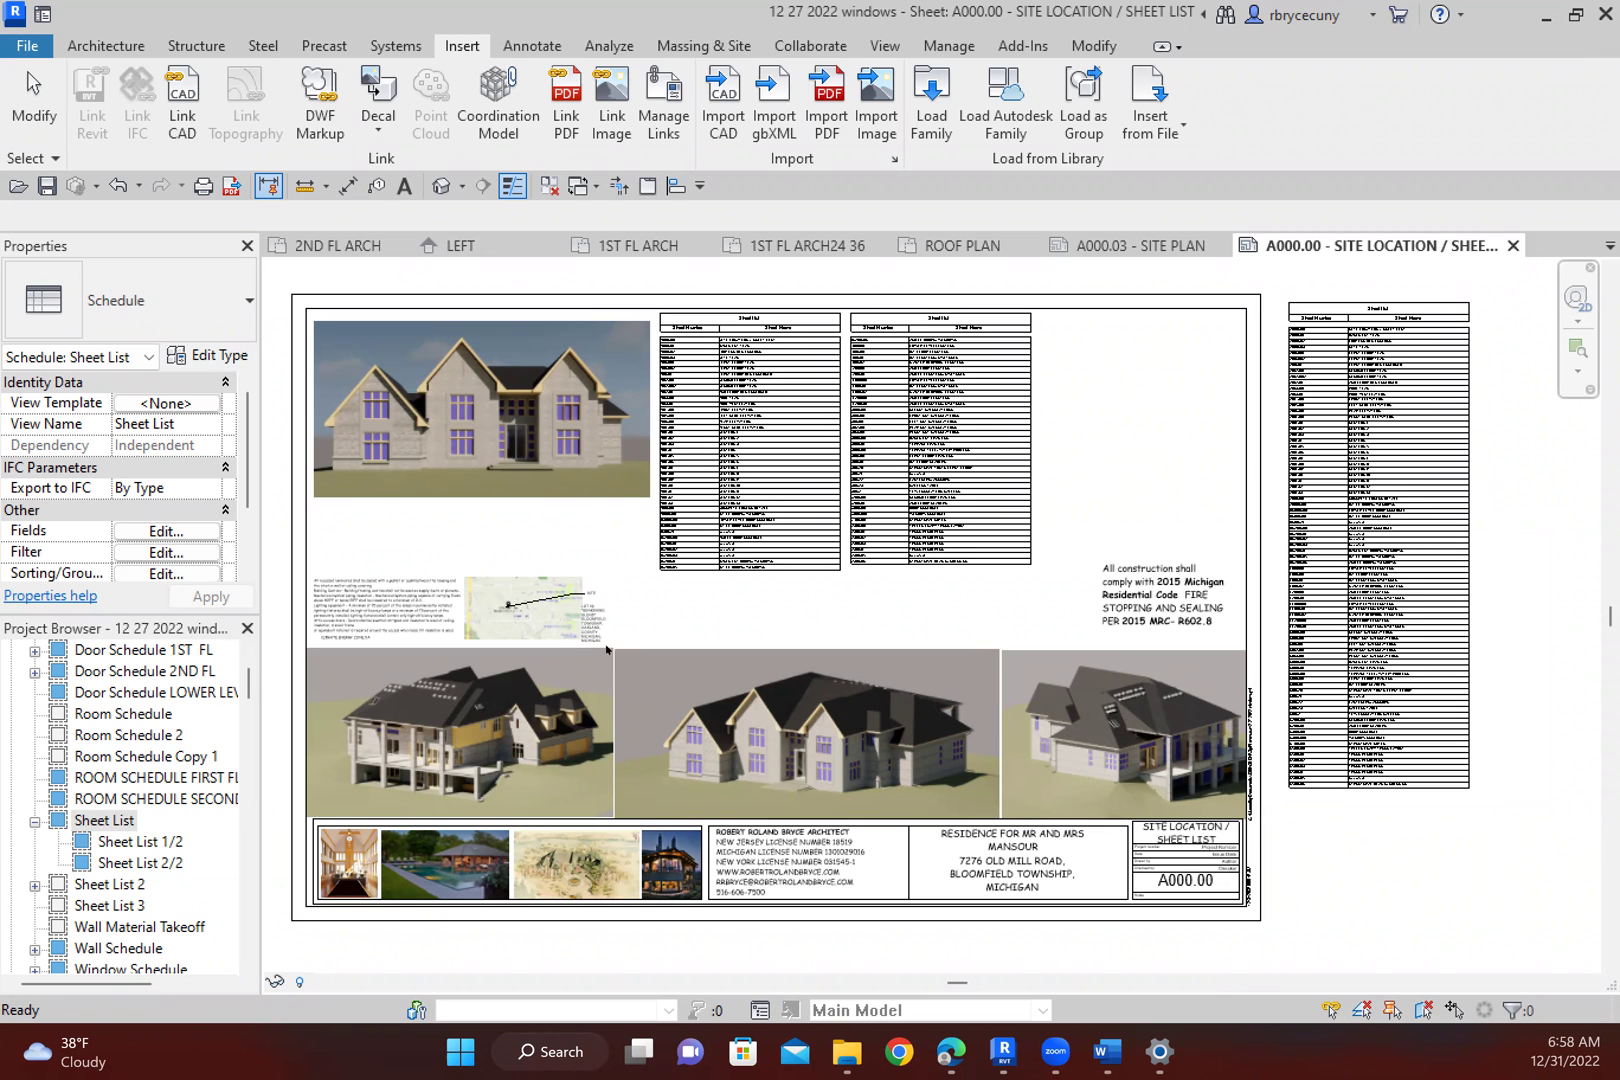
# Resize sheet list half 1/2 so its extra rows move into the second half
pyautogui.click(35, 821)
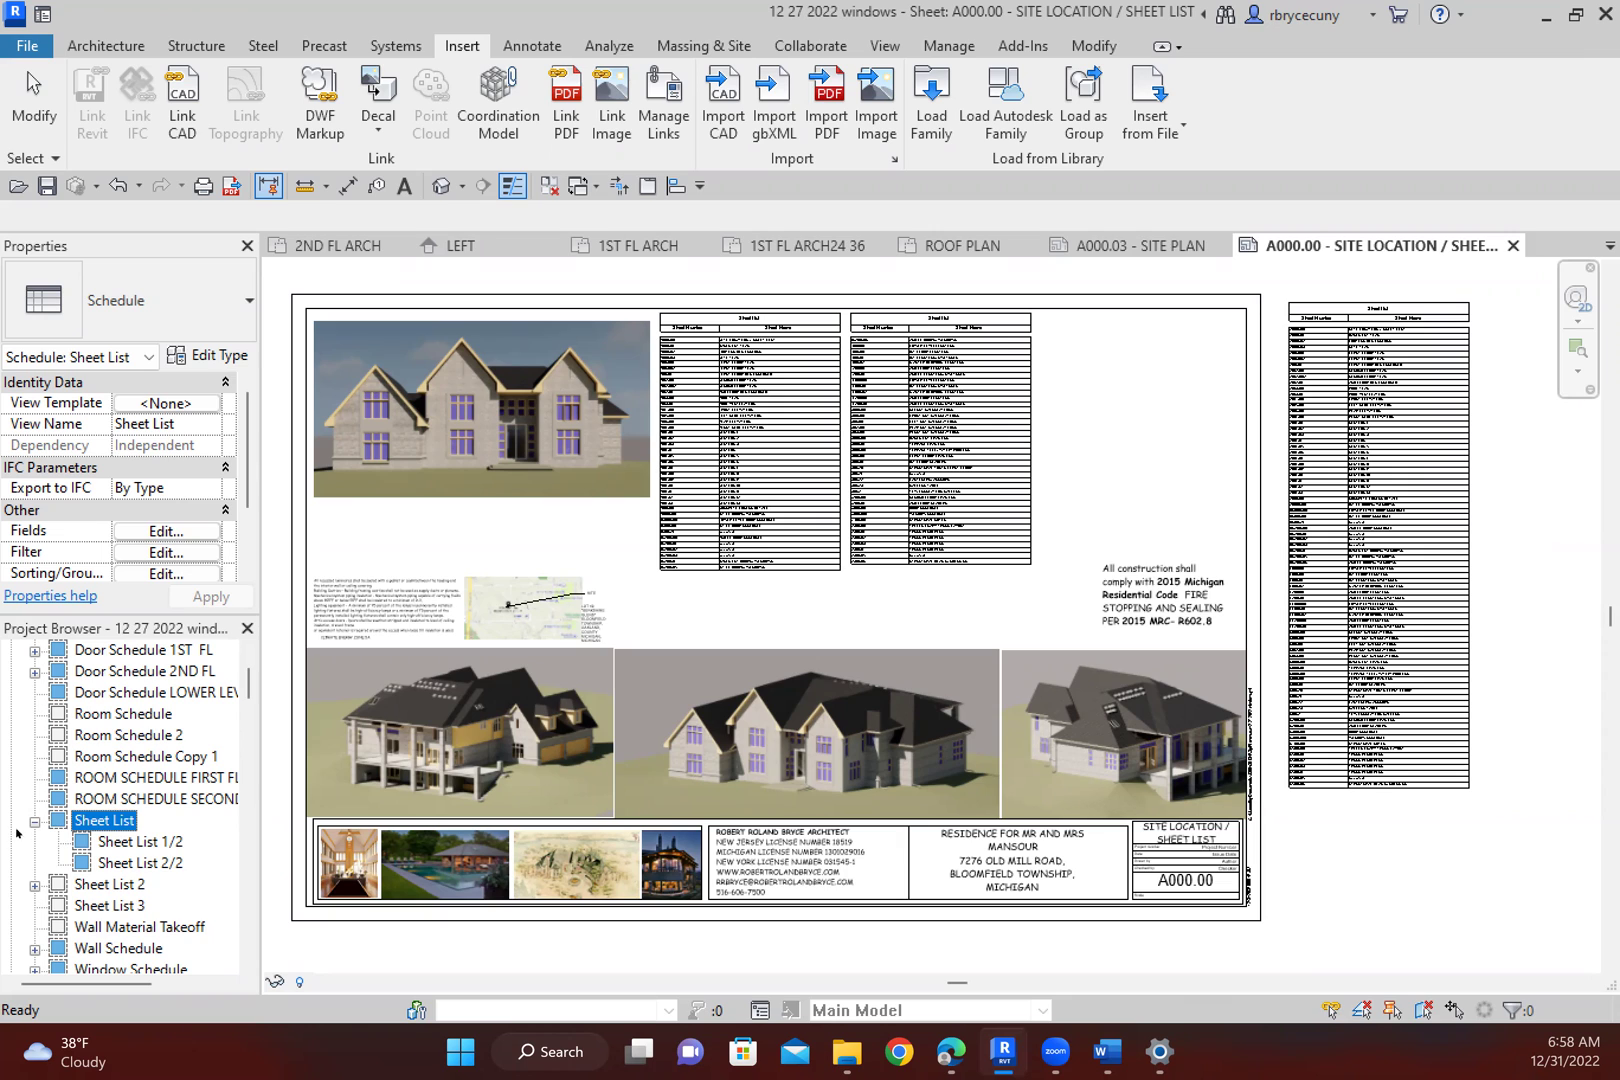
pyautogui.click(34, 822)
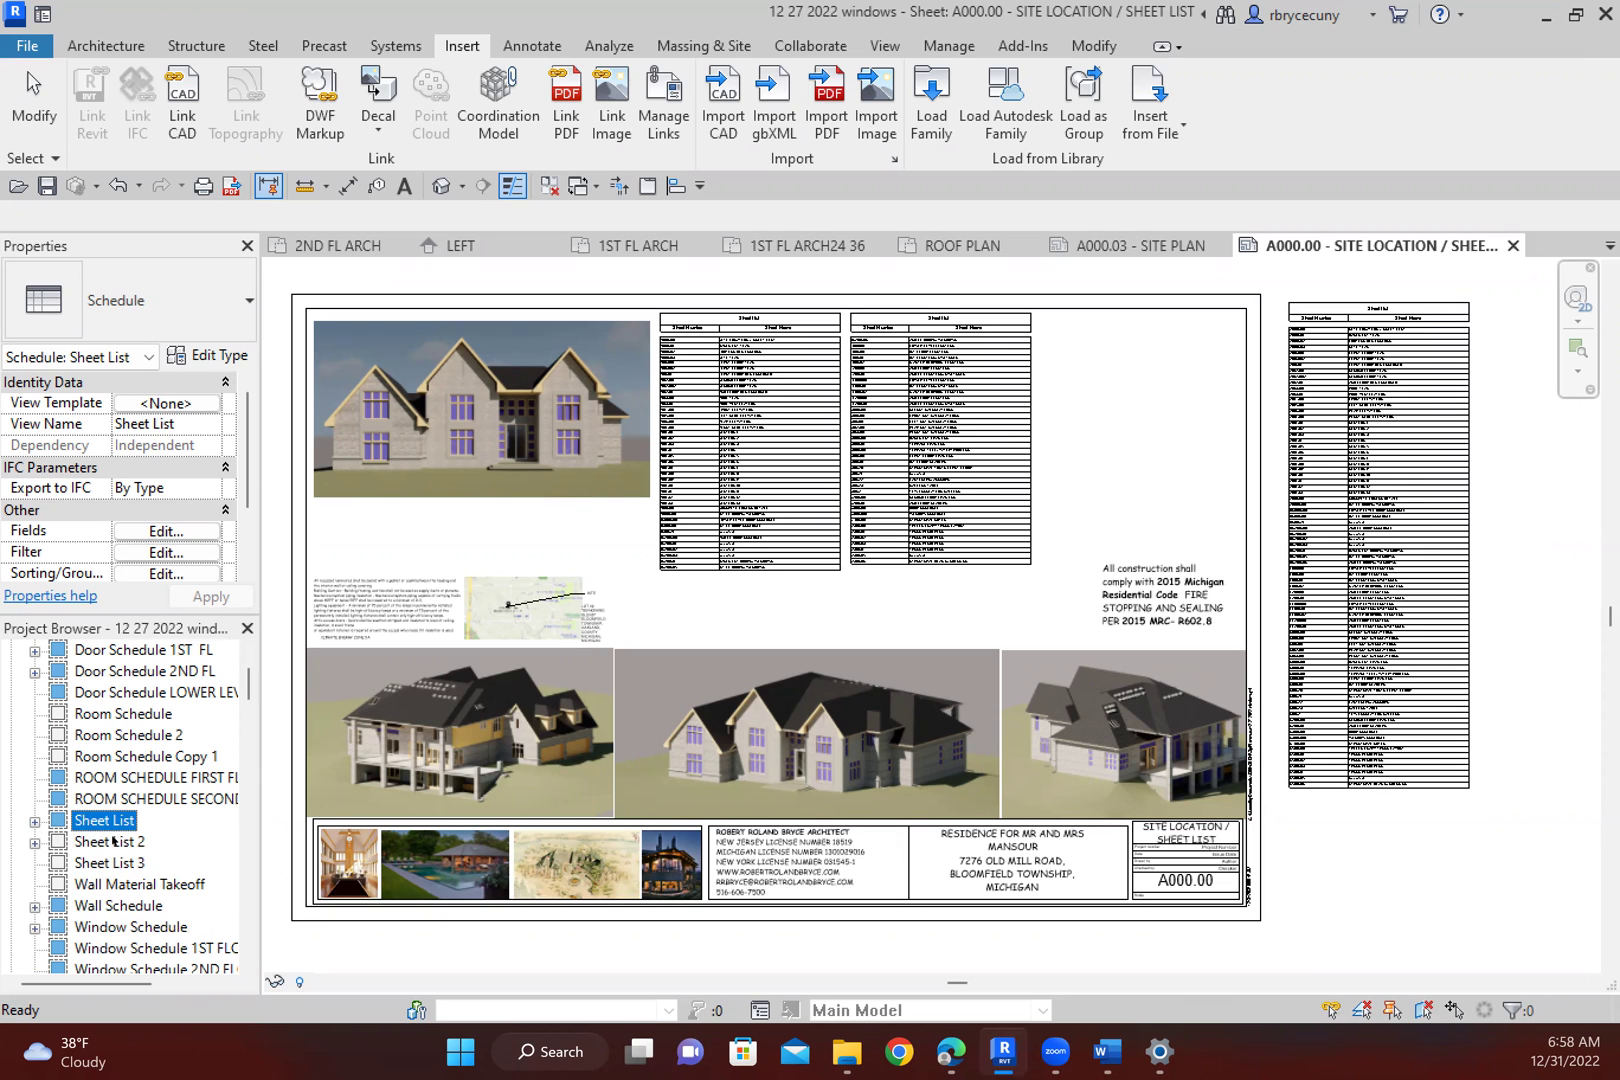
pyautogui.click(34, 821)
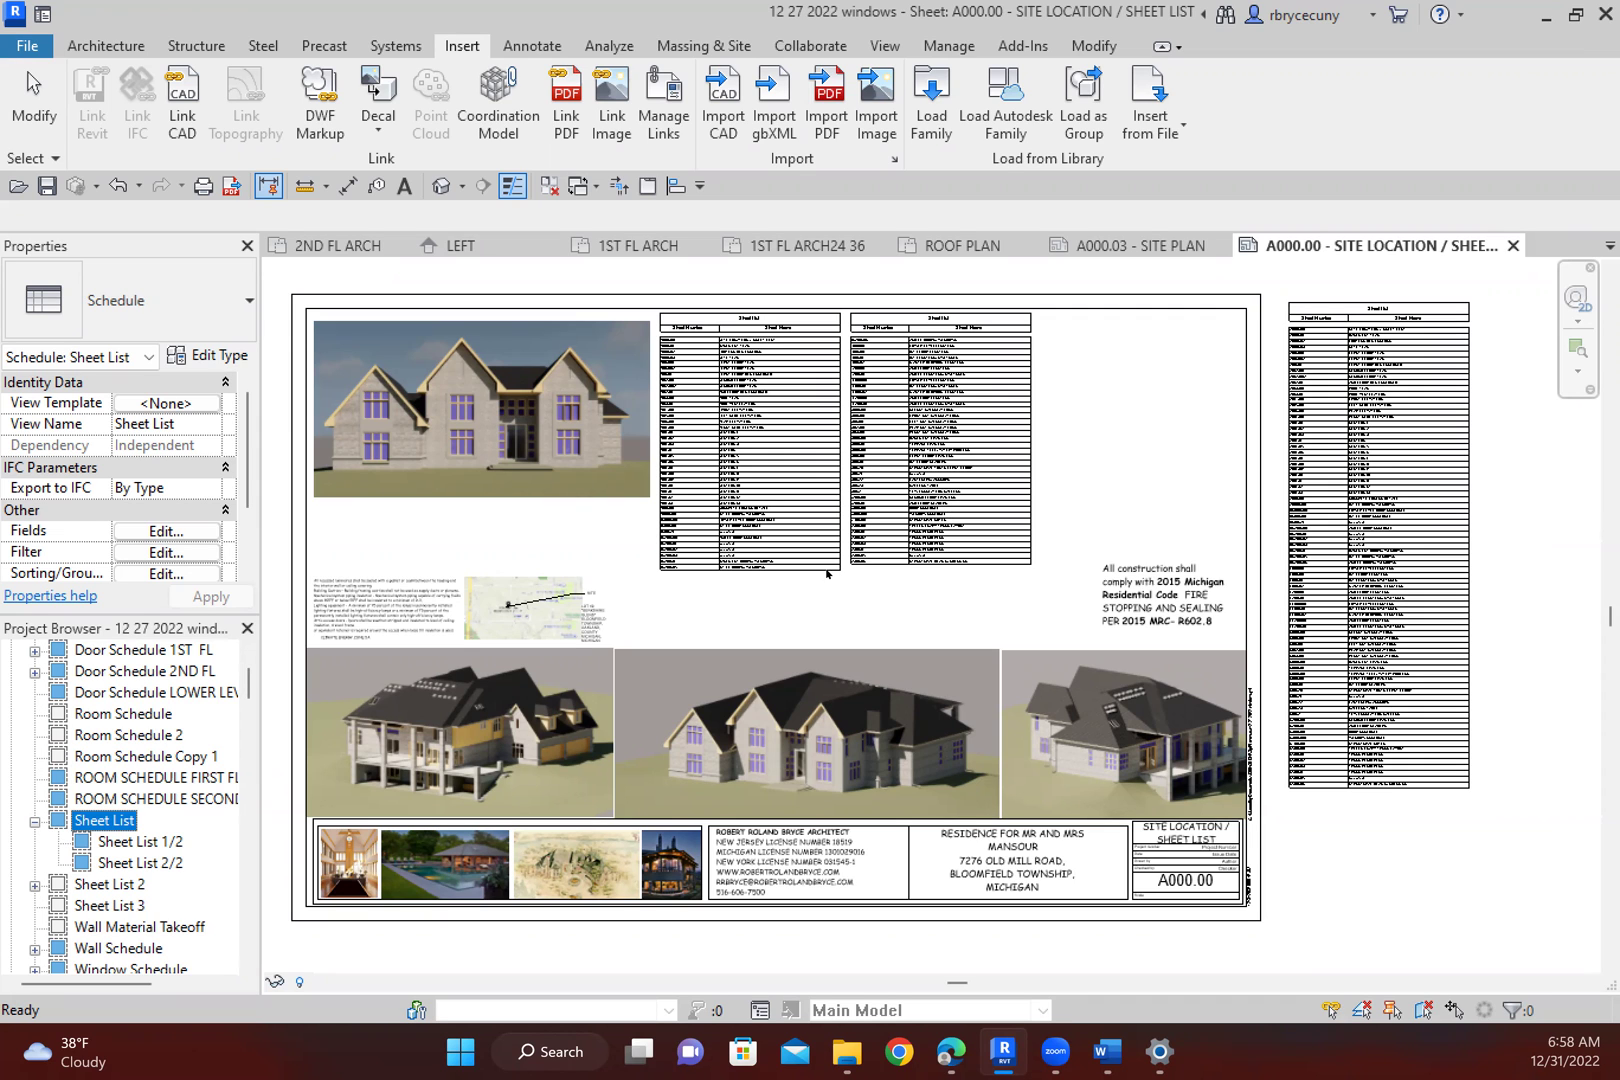
pyautogui.click(951, 565)
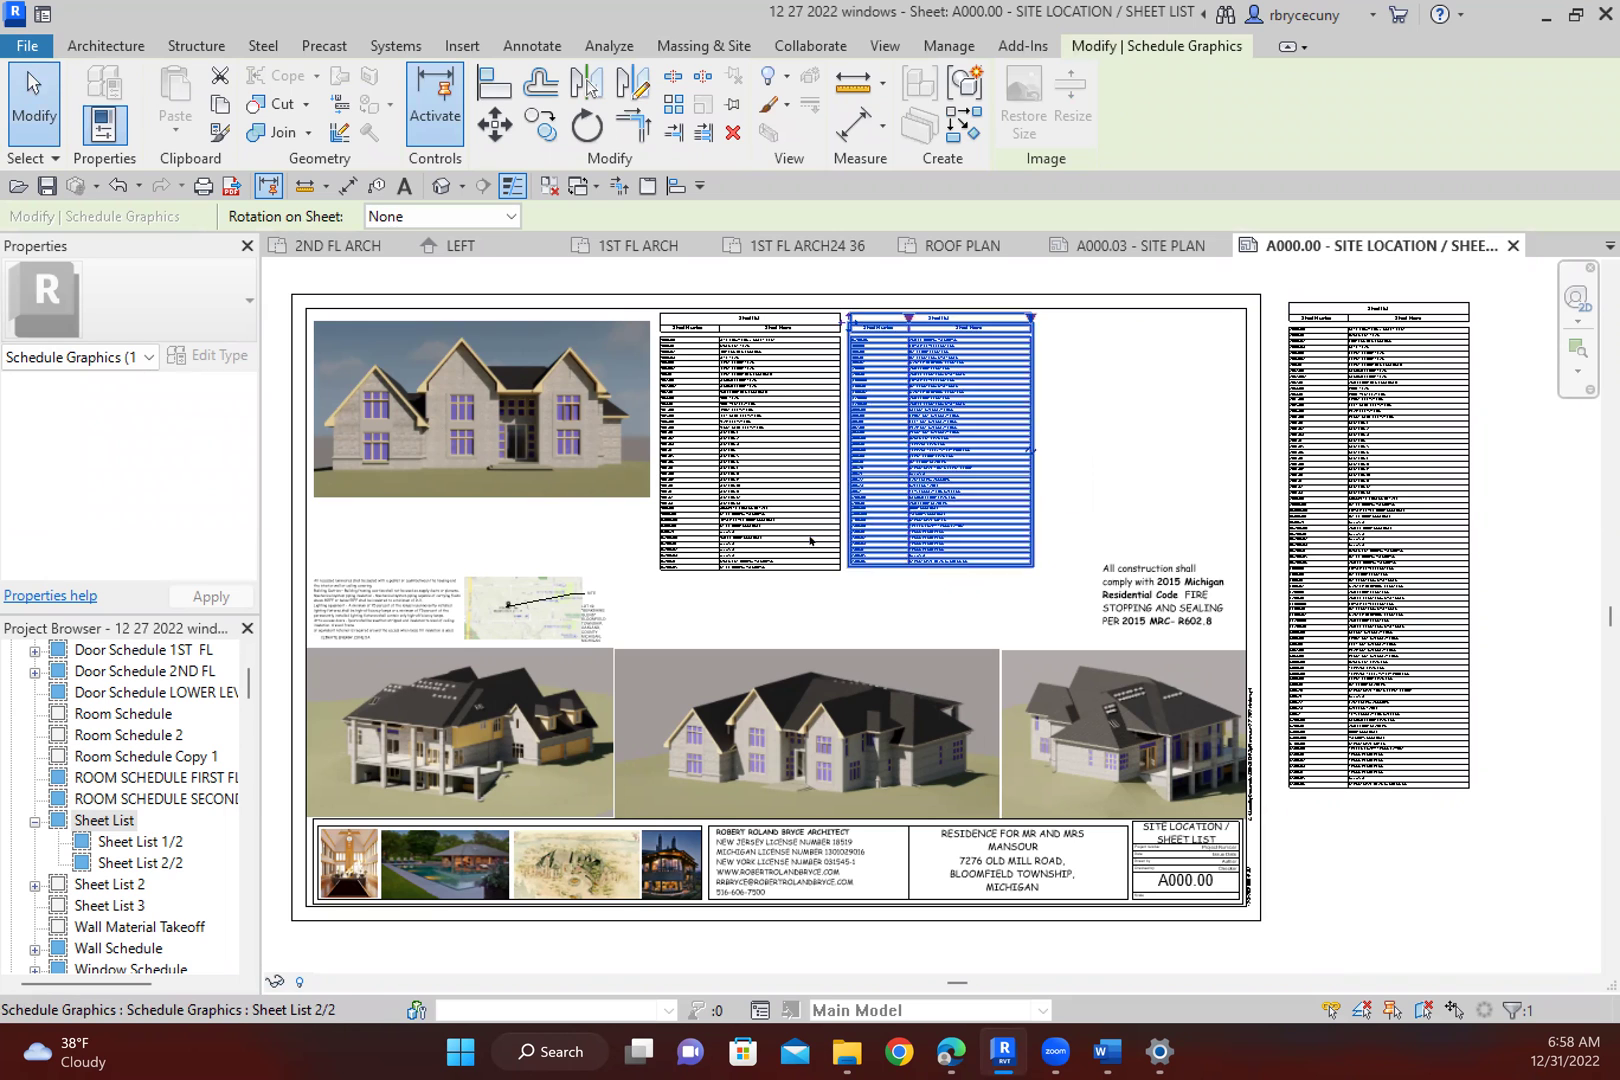
pyautogui.click(758, 585)
pyautogui.moveTo(751, 574); pyautogui.dragTo(746, 627)
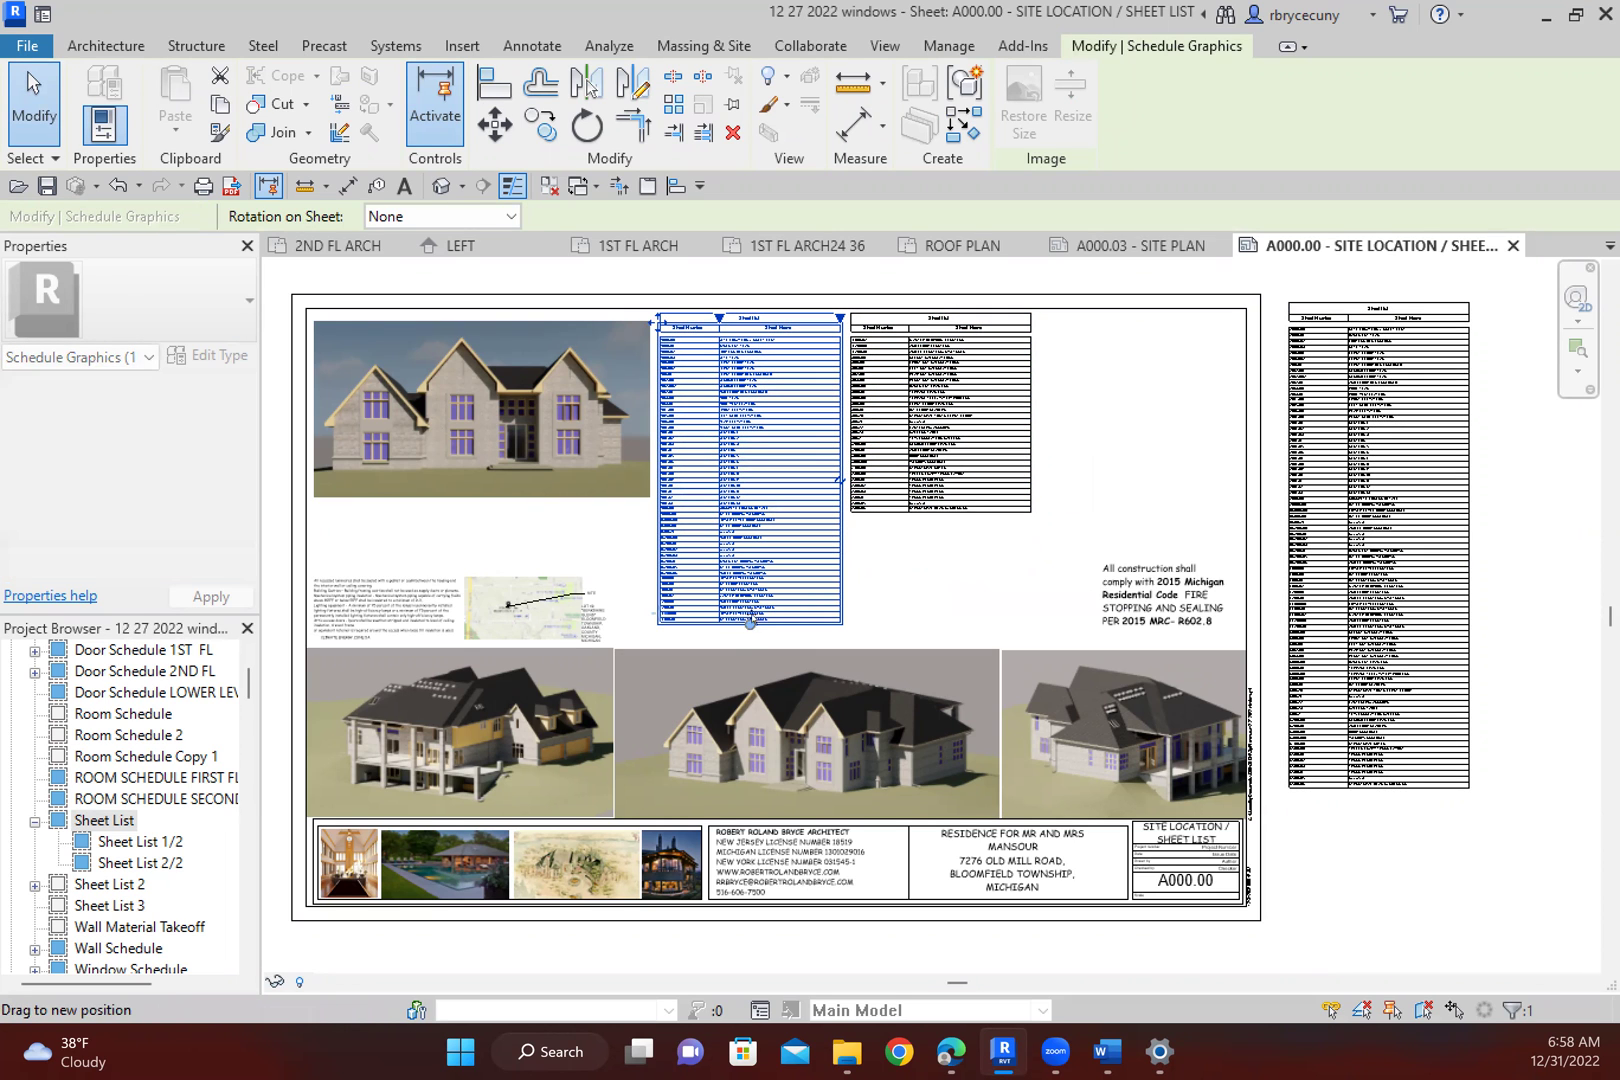
pyautogui.moveTo(763, 519); pyautogui.dragTo(748, 588)
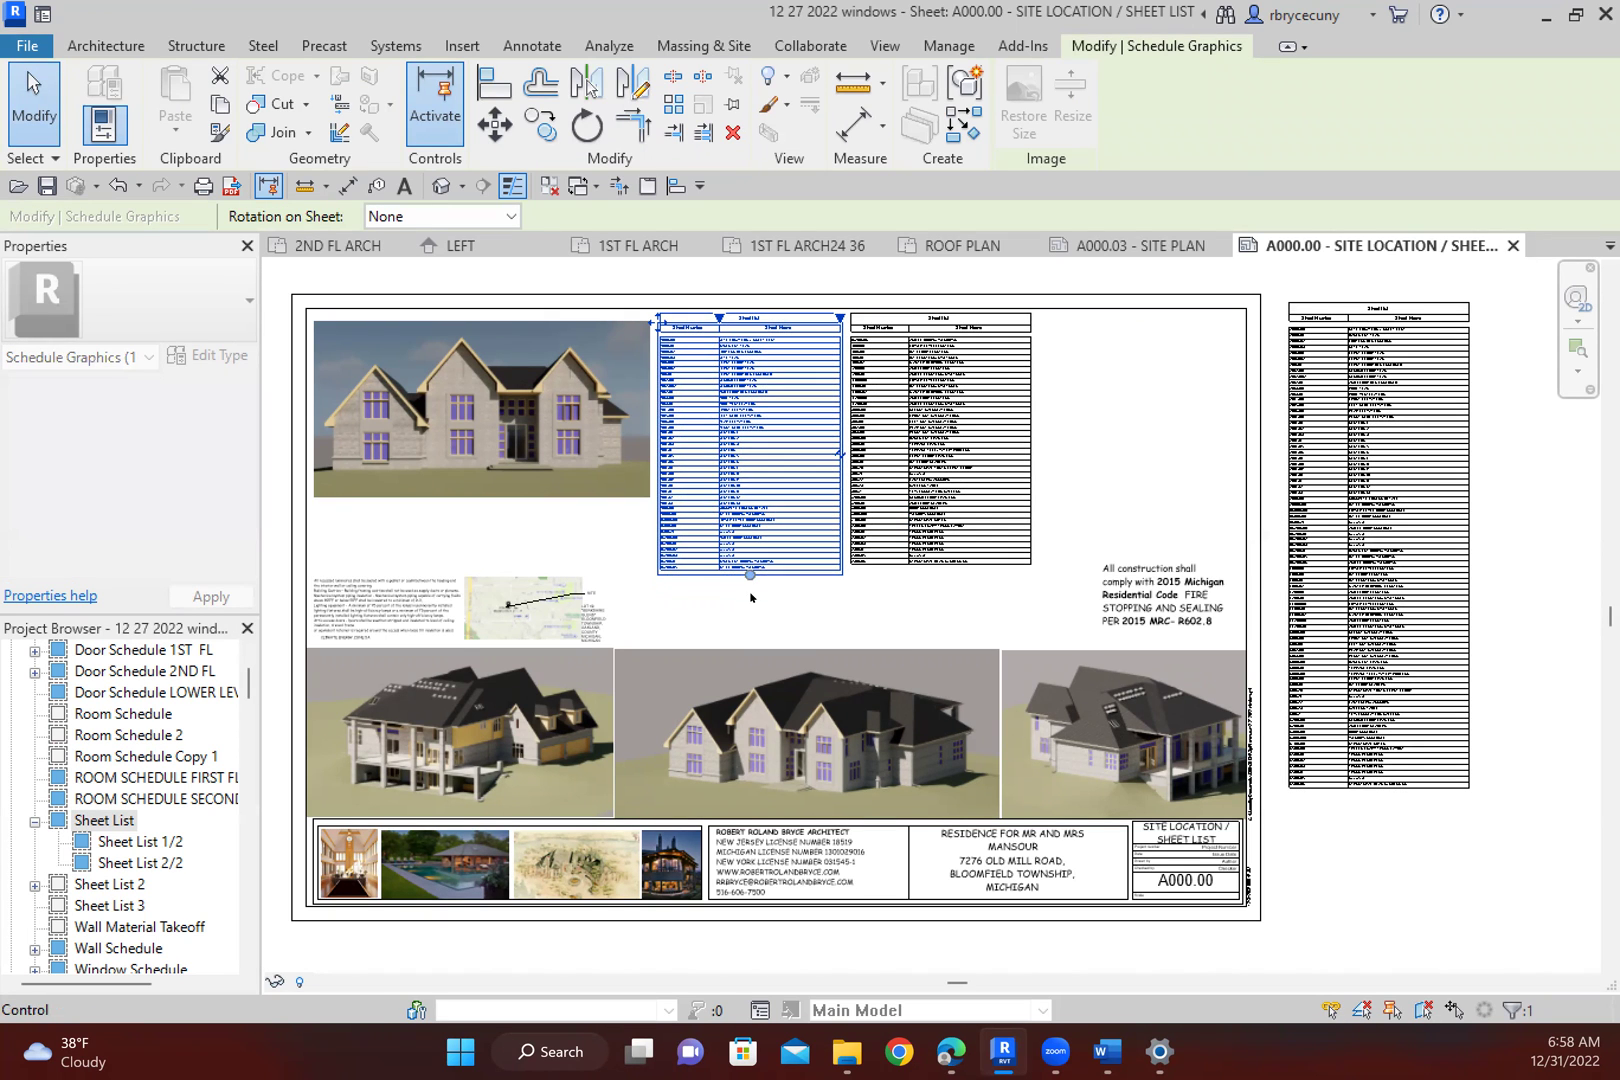
# Delete the full unsplit Sheet List sitting outside the sheet border
pyautogui.click(1325, 532)
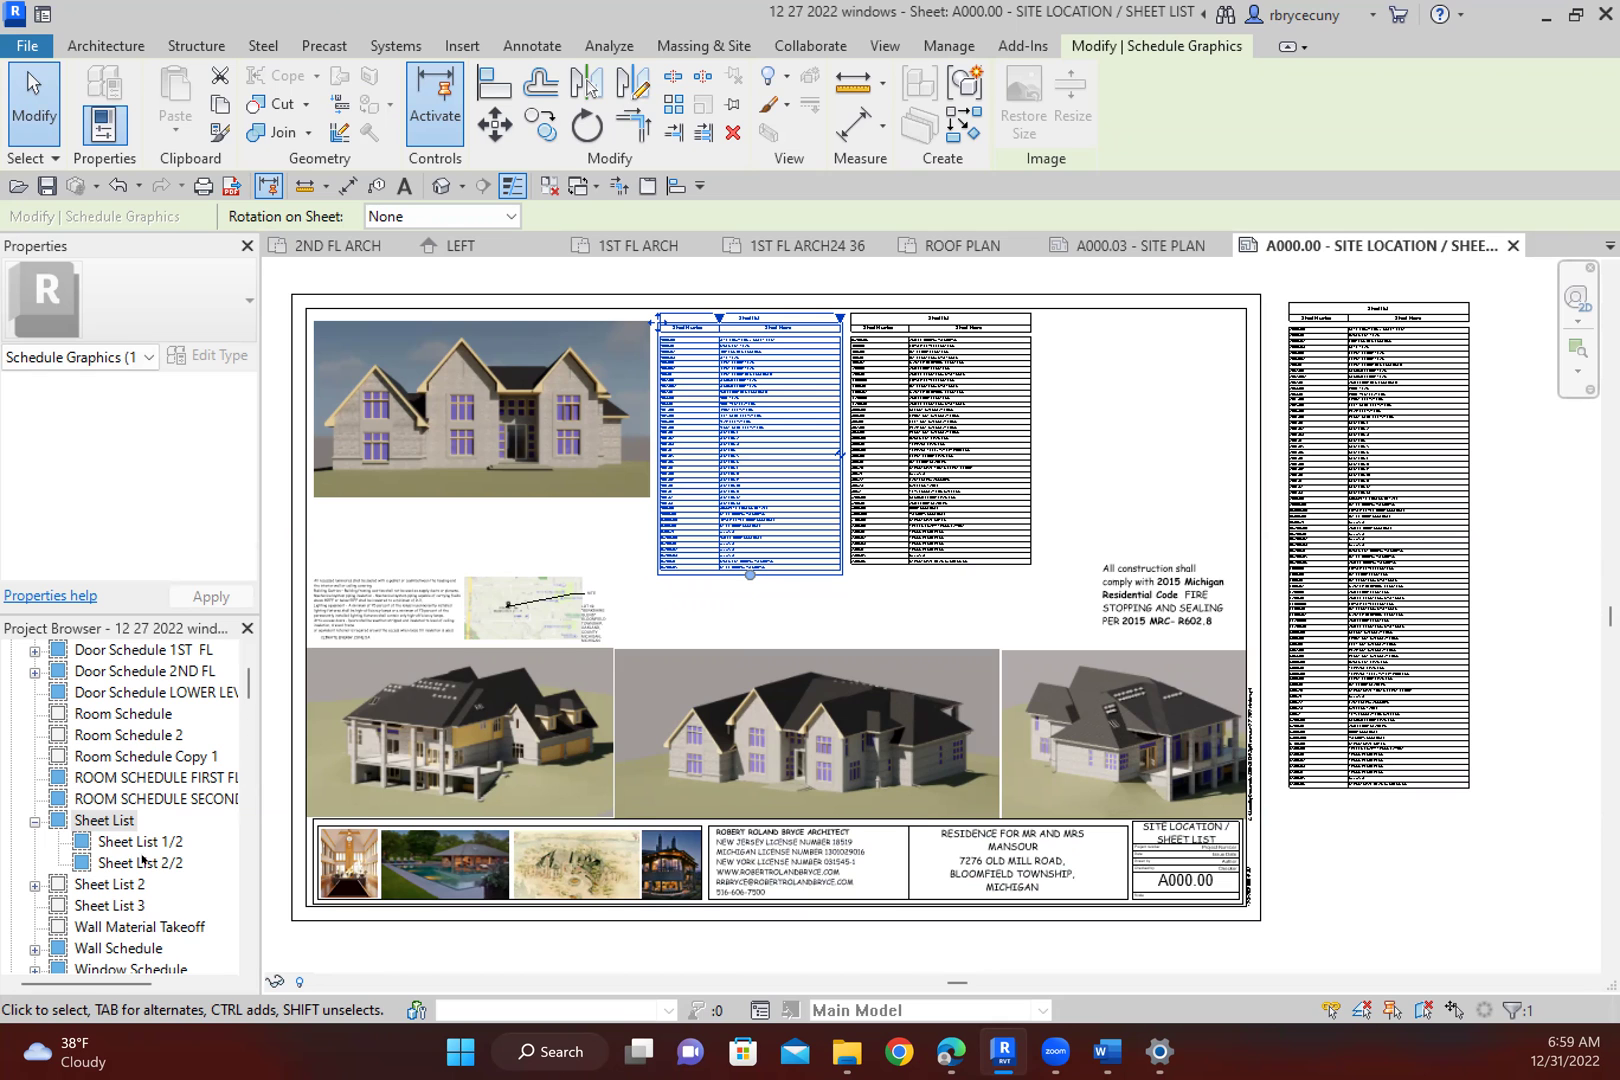
pyautogui.click(1402, 651)
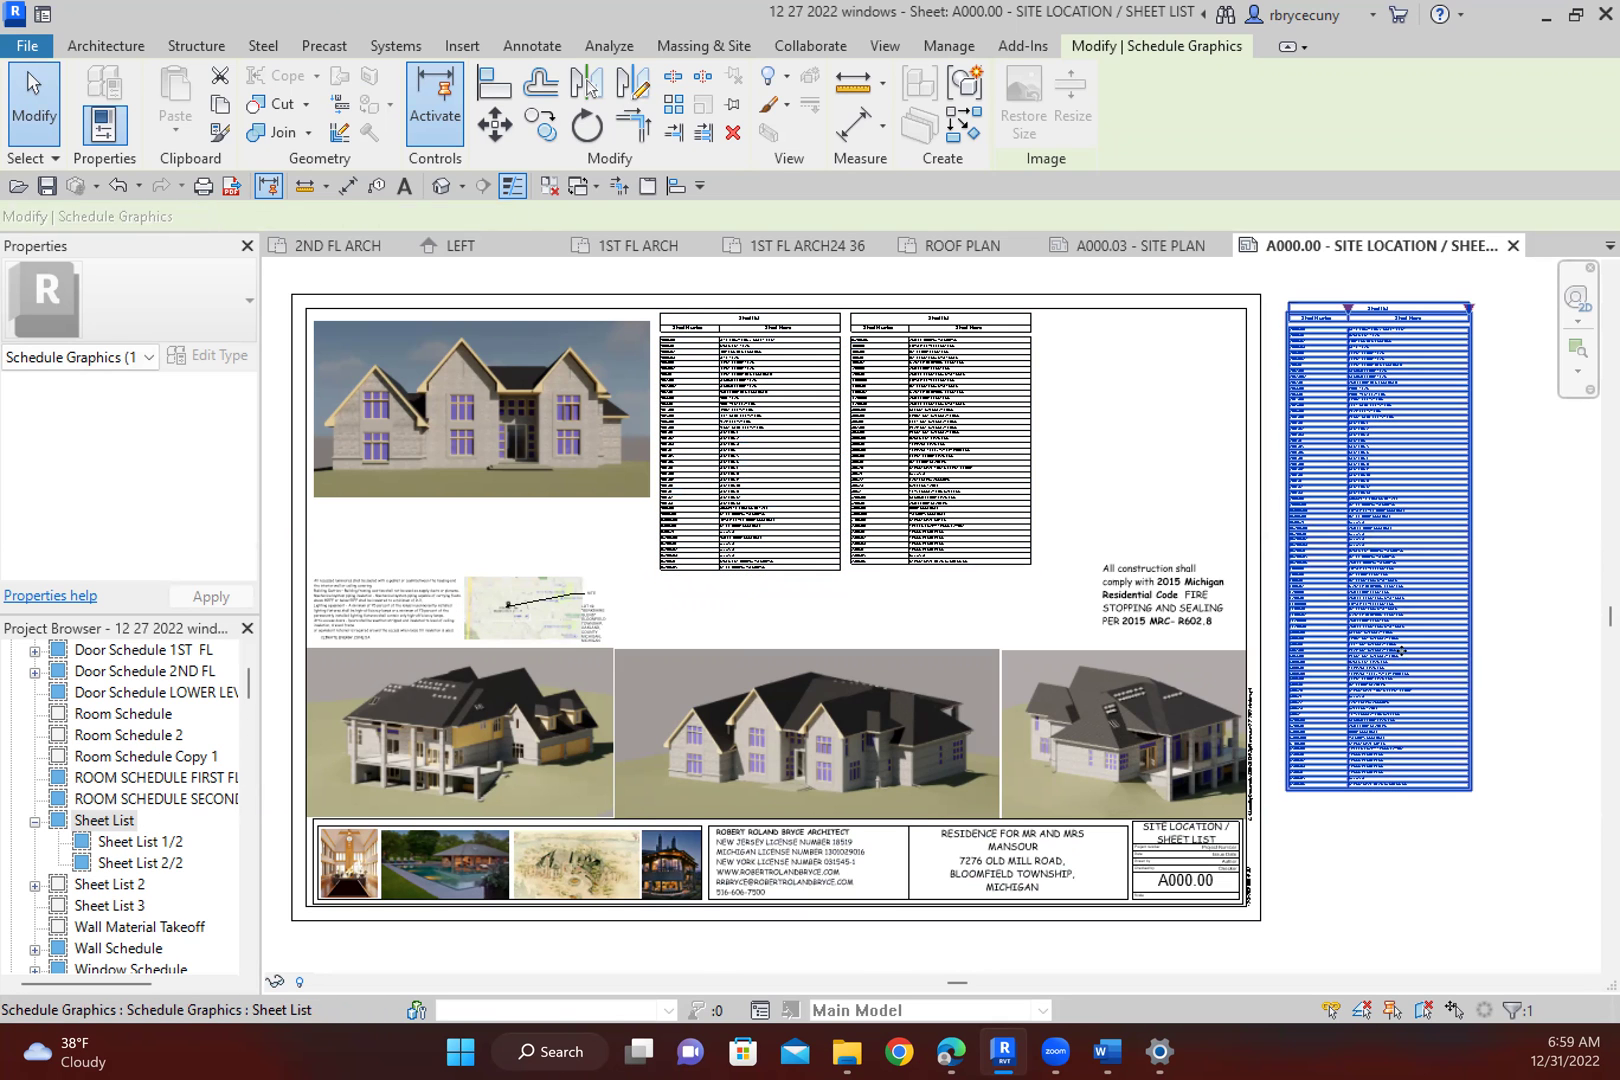
pyautogui.press('Delete')
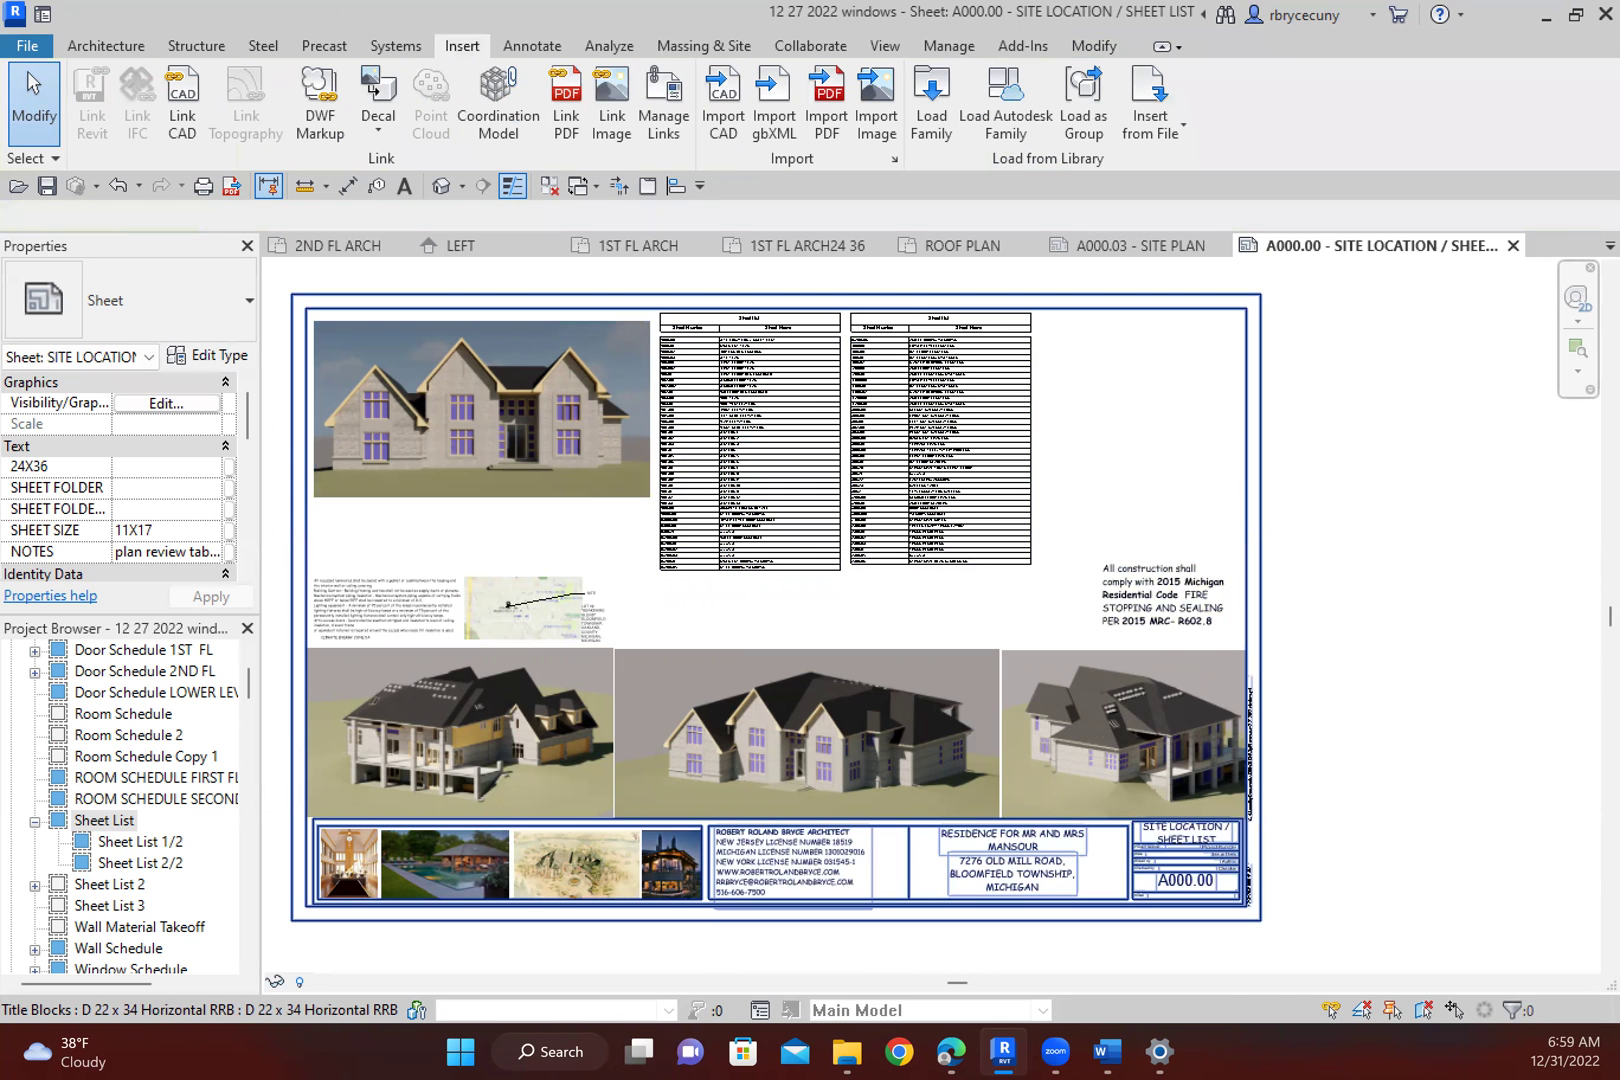